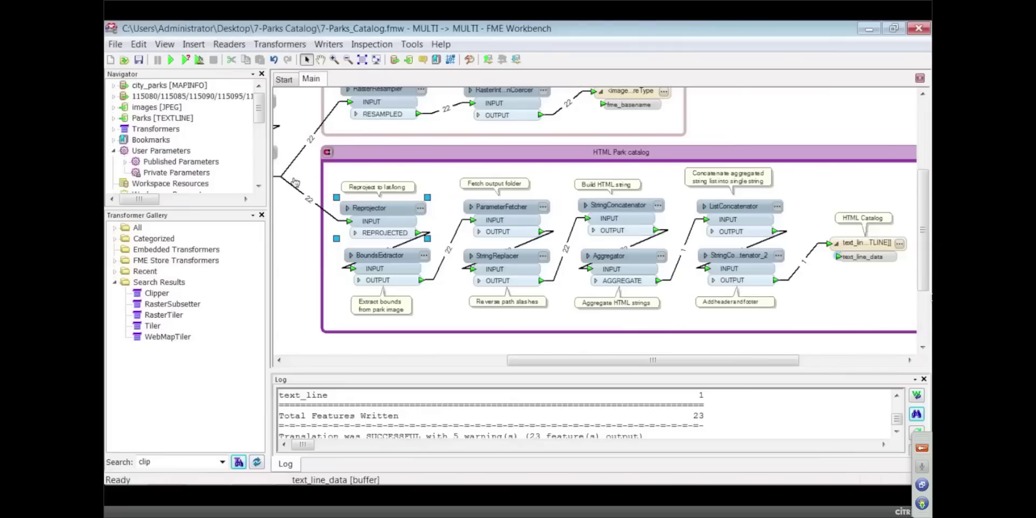
Open the recent 8-tiler.fmw workspace, discarding unsaved changes to the park catalog workspace.
left_click(116, 44)
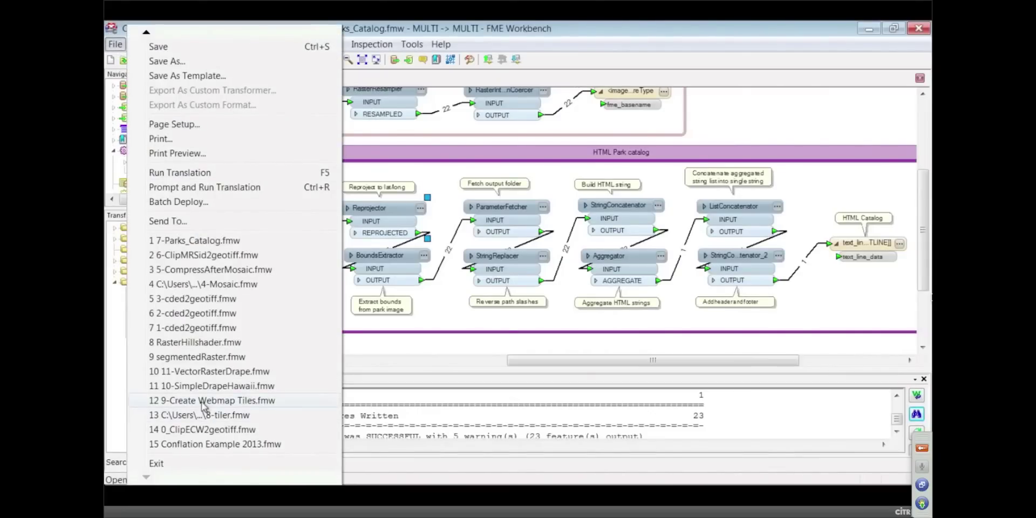
left_click(204, 415)
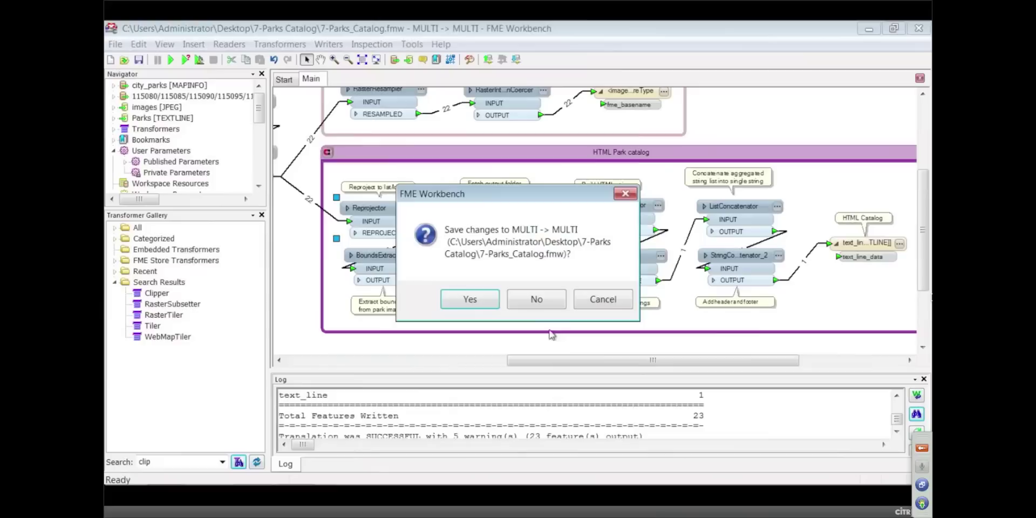
left_click(544, 297)
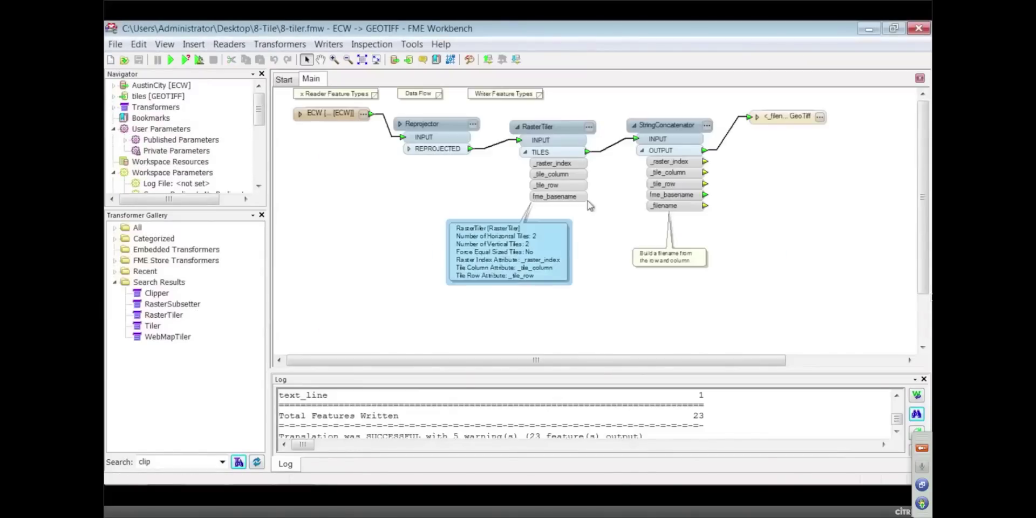
left_click(591, 128)
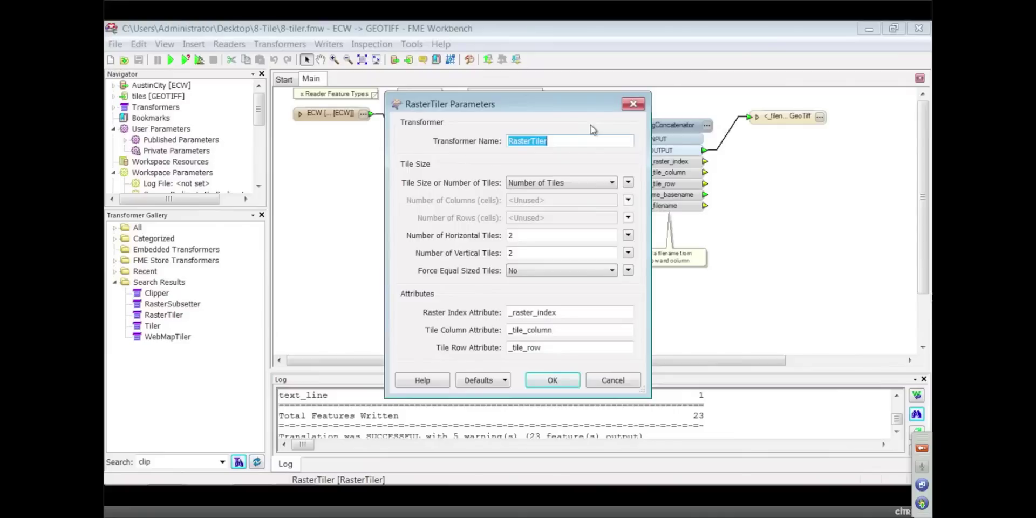
left_click(561, 184)
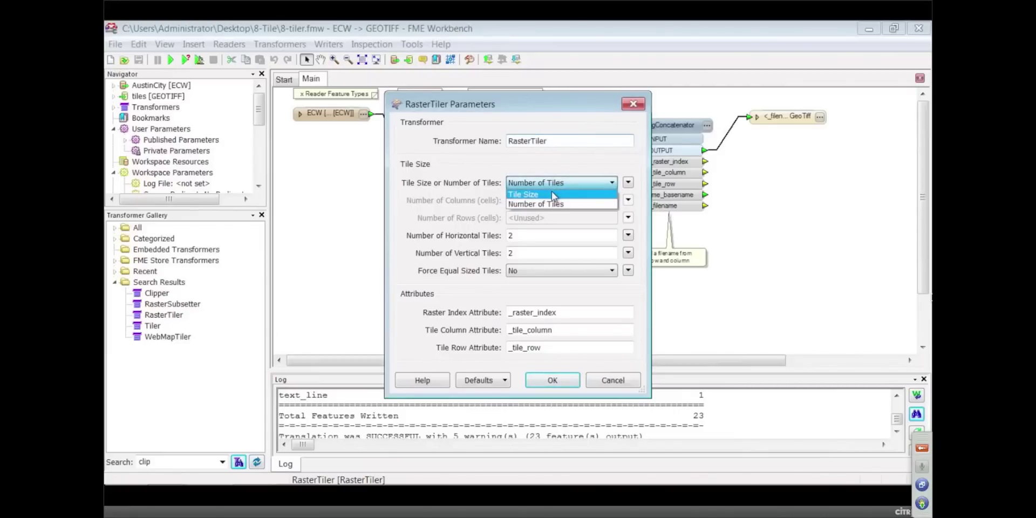
left_click(552, 195)
left_click(551, 184)
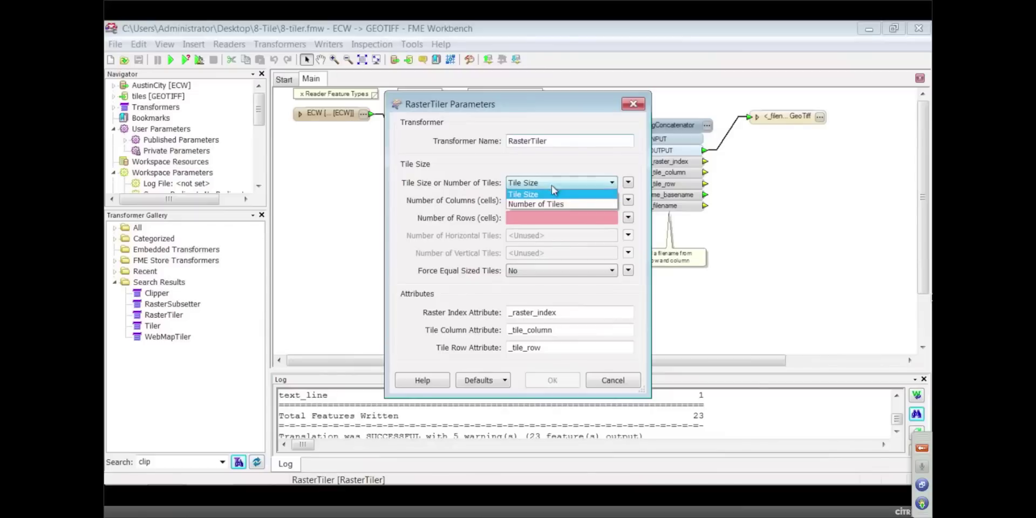
left_click(551, 205)
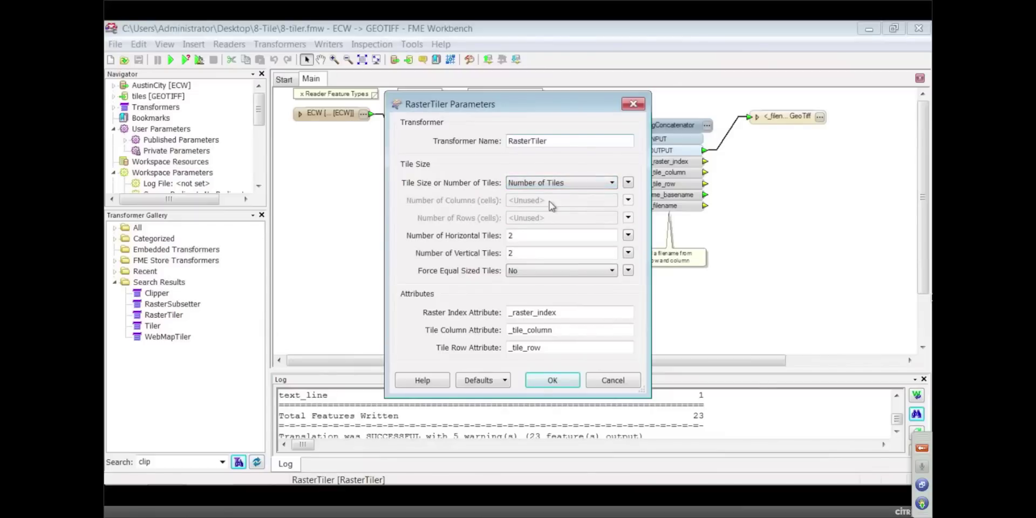
left_click(634, 104)
left_click(781, 120)
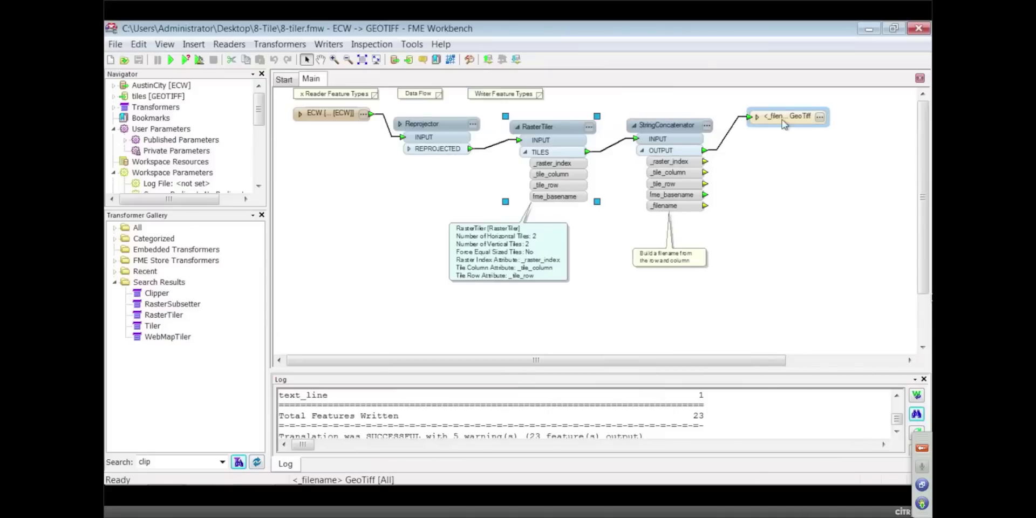
Review the StringConcatenator settings that build the tile file names.
right_click(783, 123)
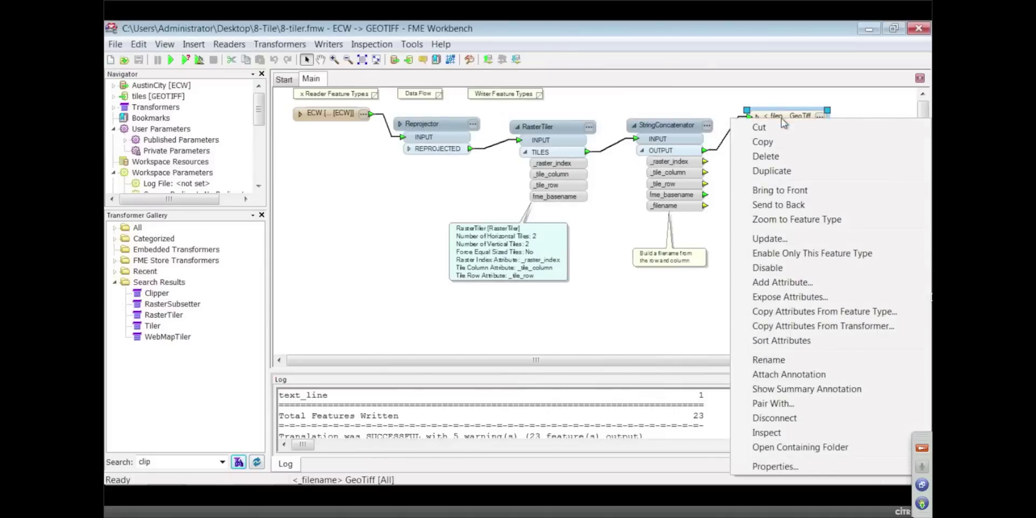
left_click(684, 129)
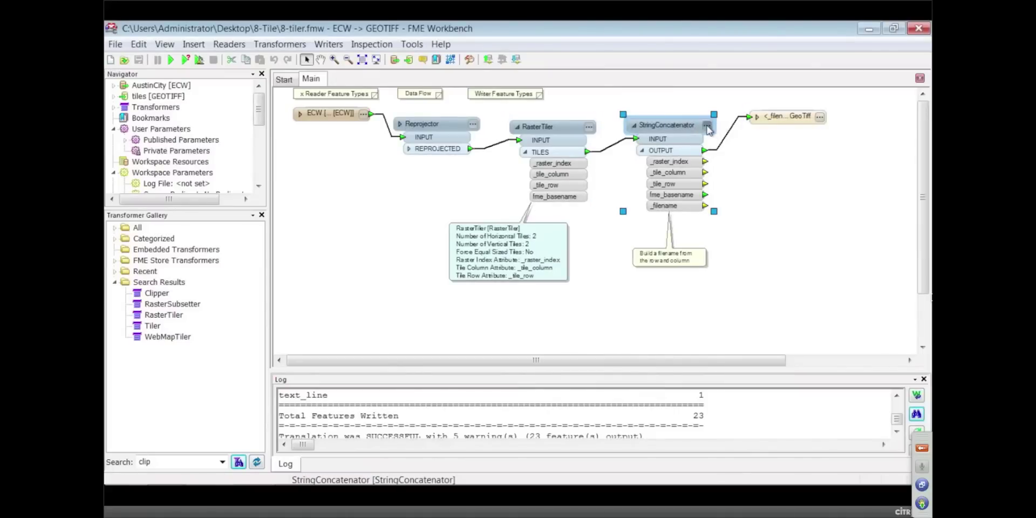
double_click(684, 130)
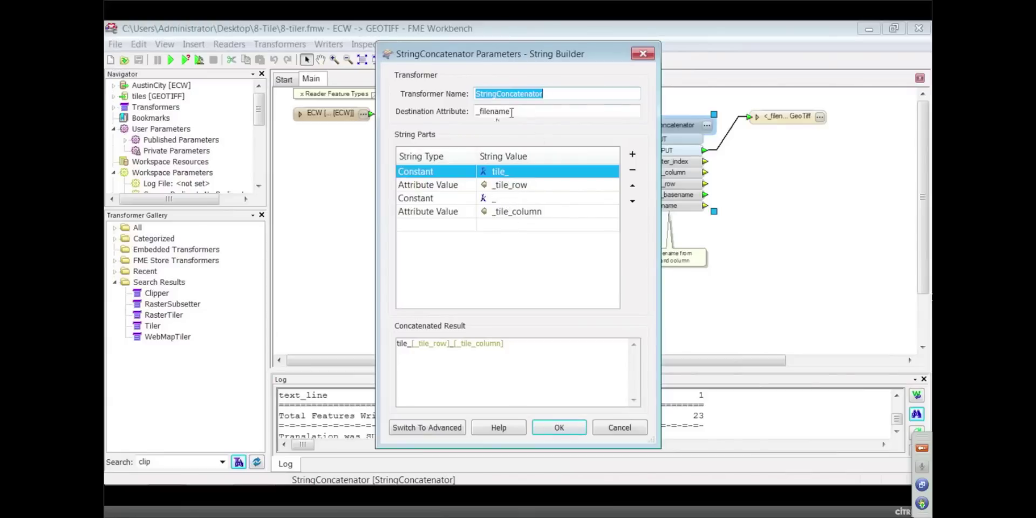
left_click(641, 52)
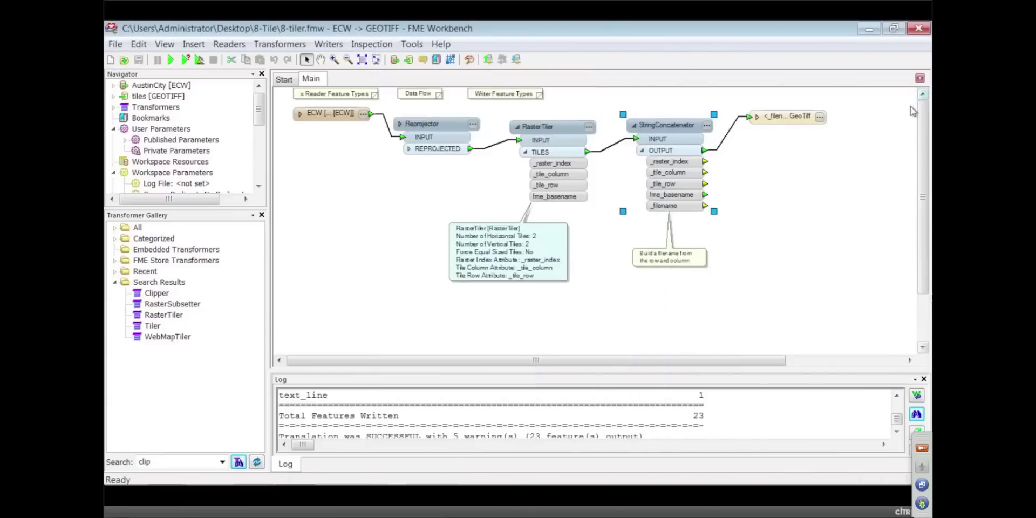
Check the GeoTiff writer's properties, then open the folder containing its tile output.
left_click(819, 117)
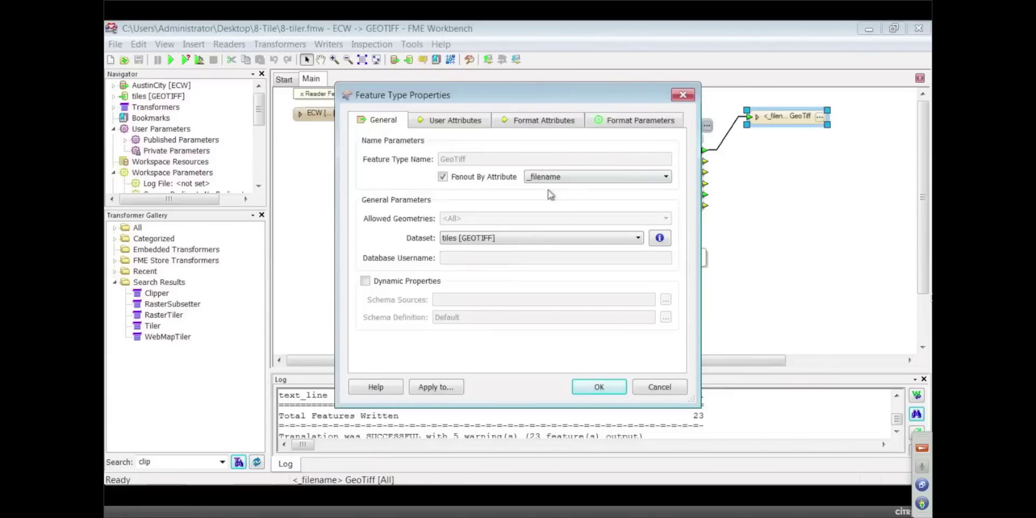
key("Escape")
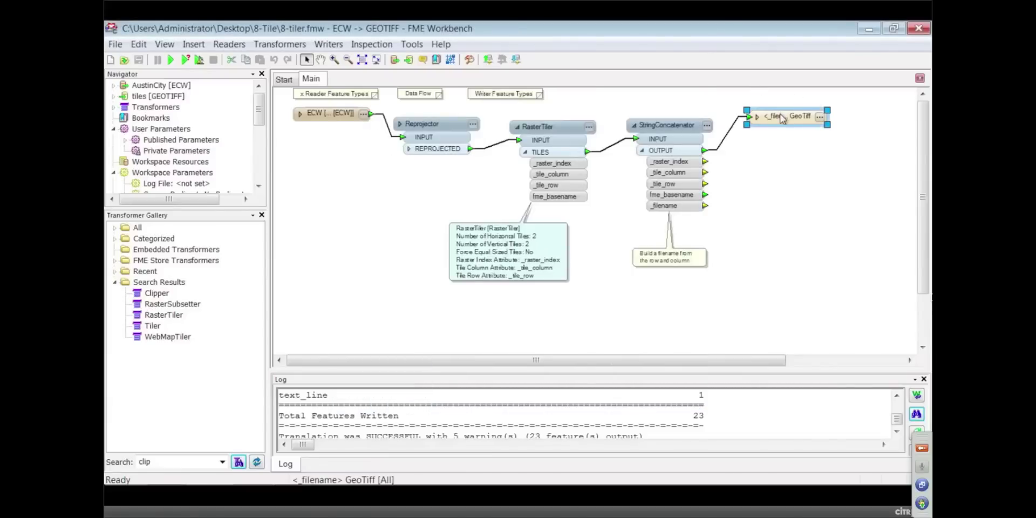
right_click(782, 118)
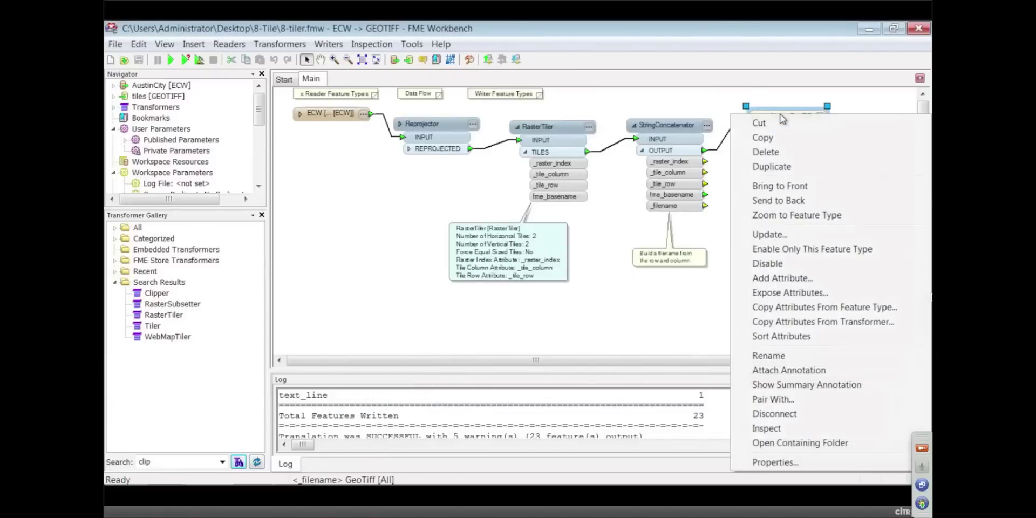
left_click(806, 444)
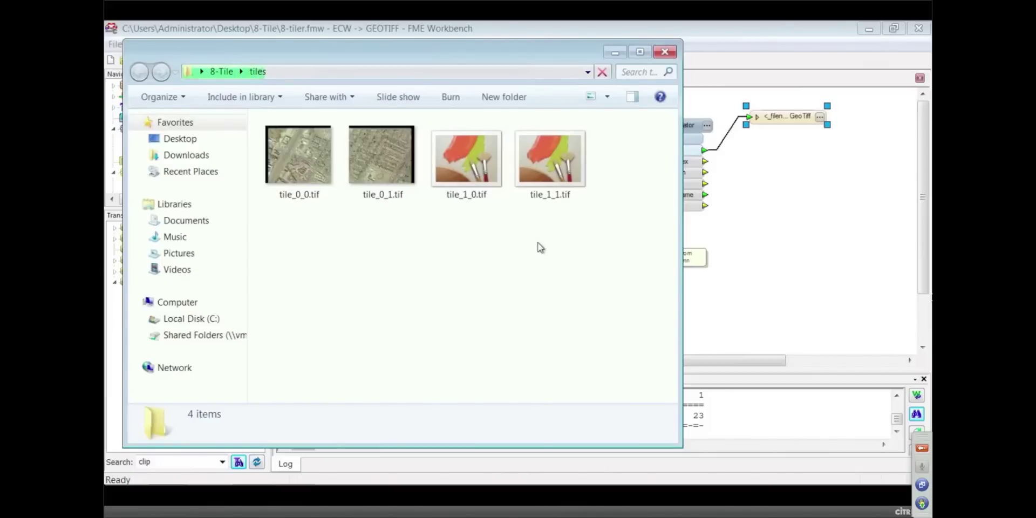
Return from the tiles folder to FME, paging the slides from Raster Scenario #8 Tile to Web Tiling.
left_click(816, 231)
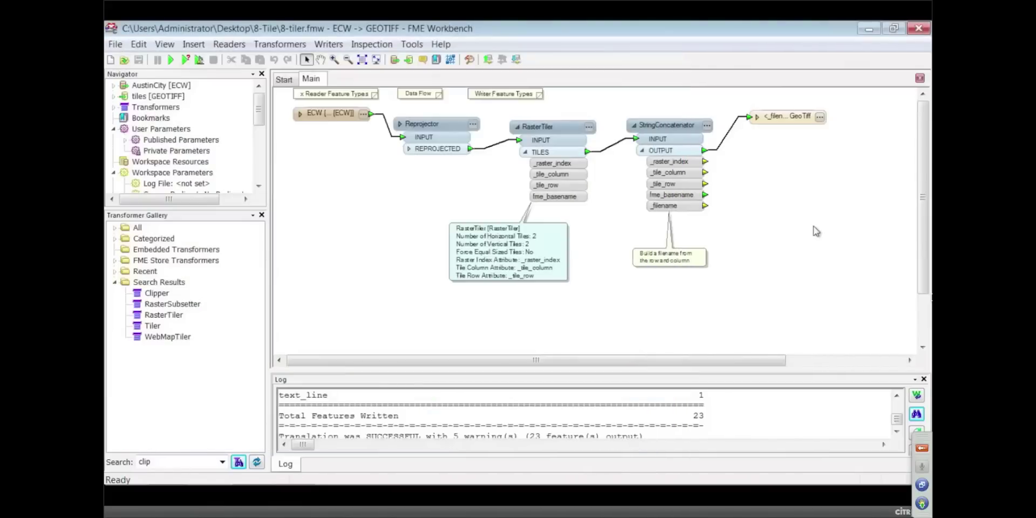
key("alt+Tab")
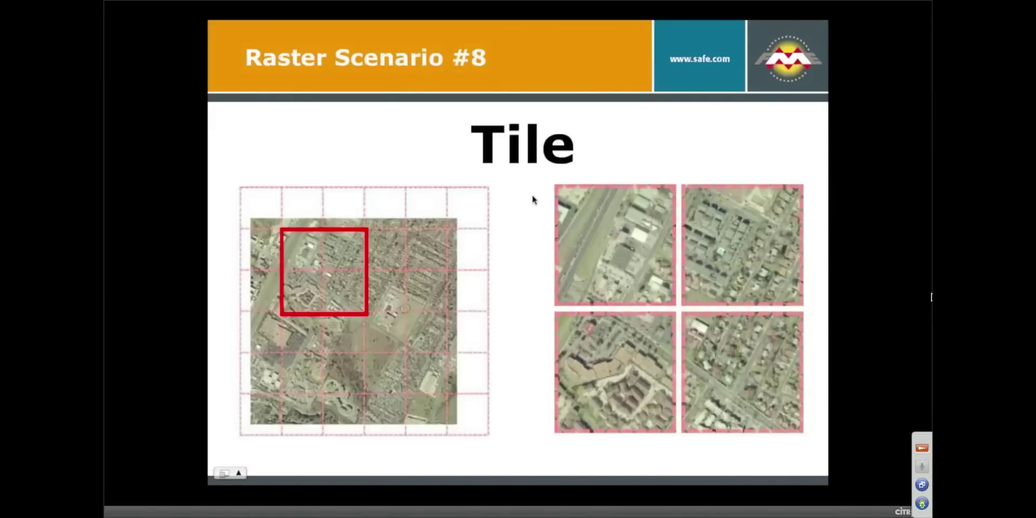
left_click(525, 201)
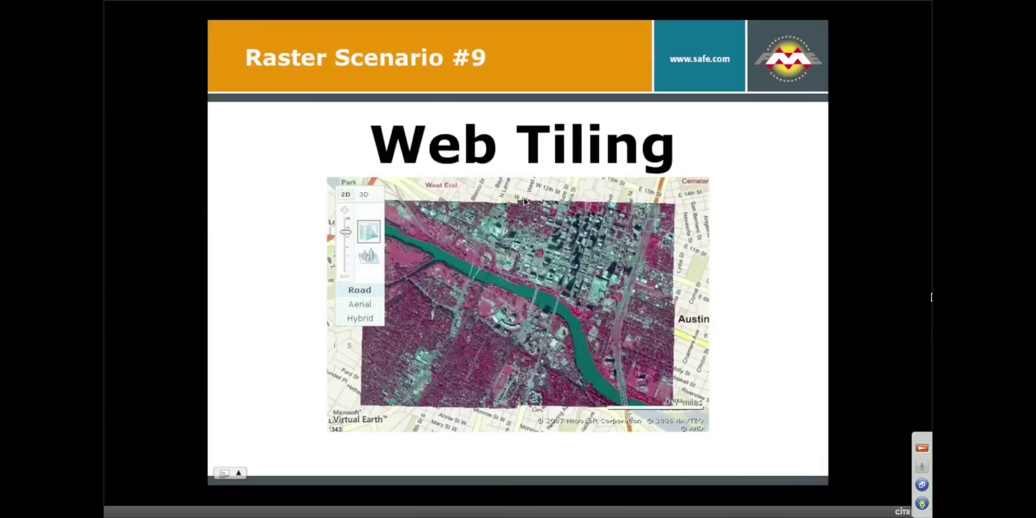
key("alt+Tab")
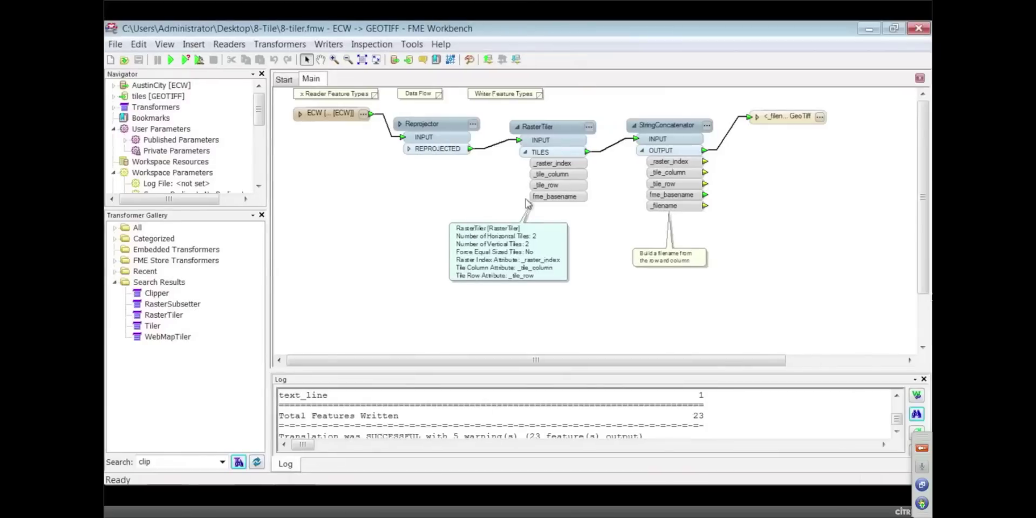
Open the recent 9-Create Webmap Tiles.fmw workspace and review the WebMapTiler's parameters without changes.
left_click(115, 43)
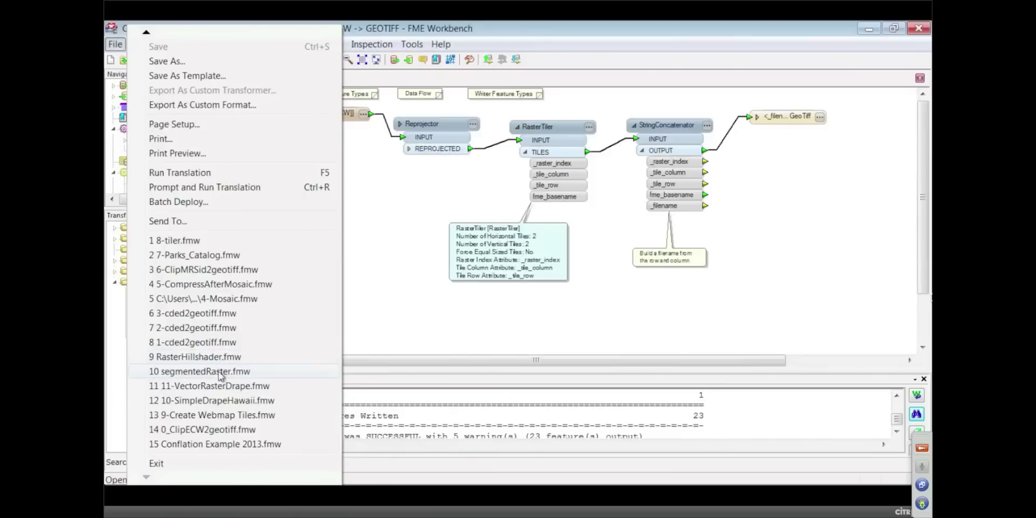
left_click(213, 414)
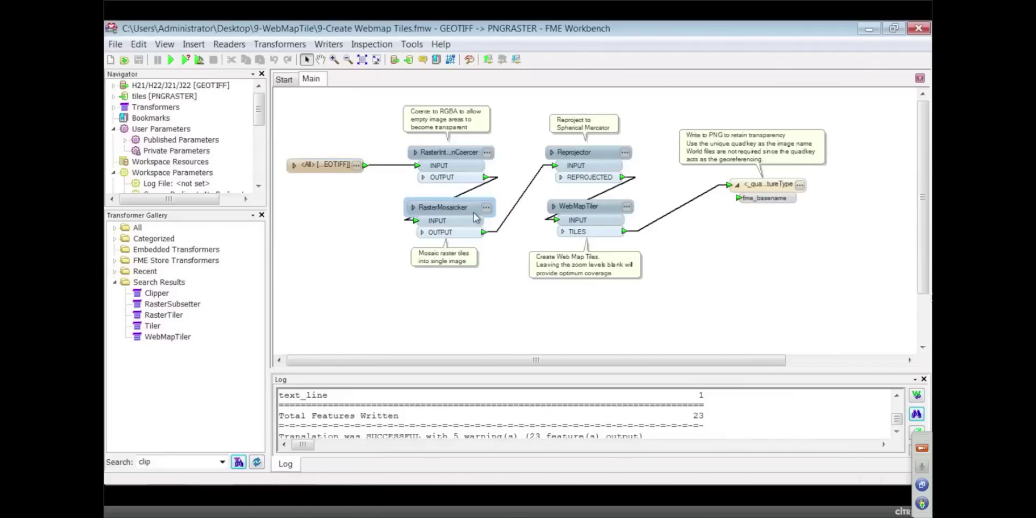
mouse_move(584, 210)
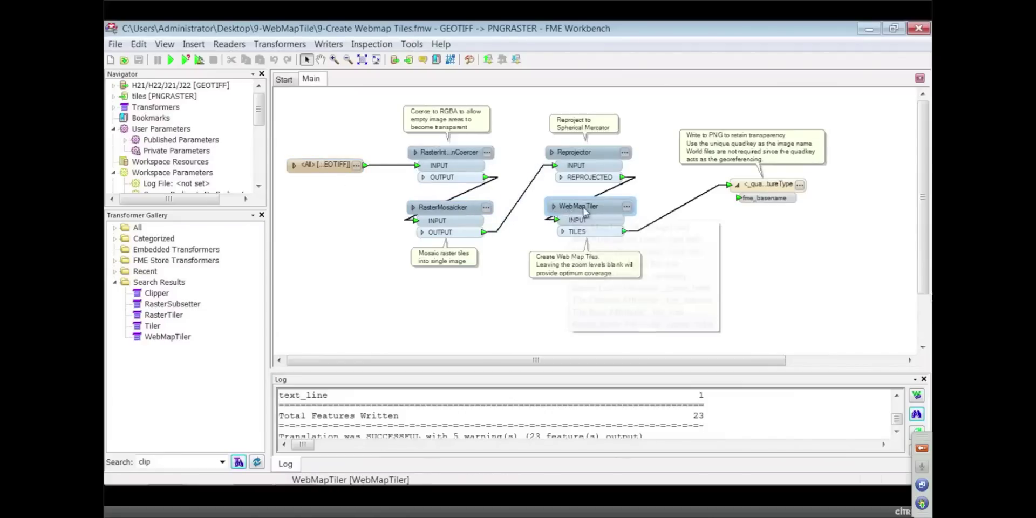
left_click(626, 206)
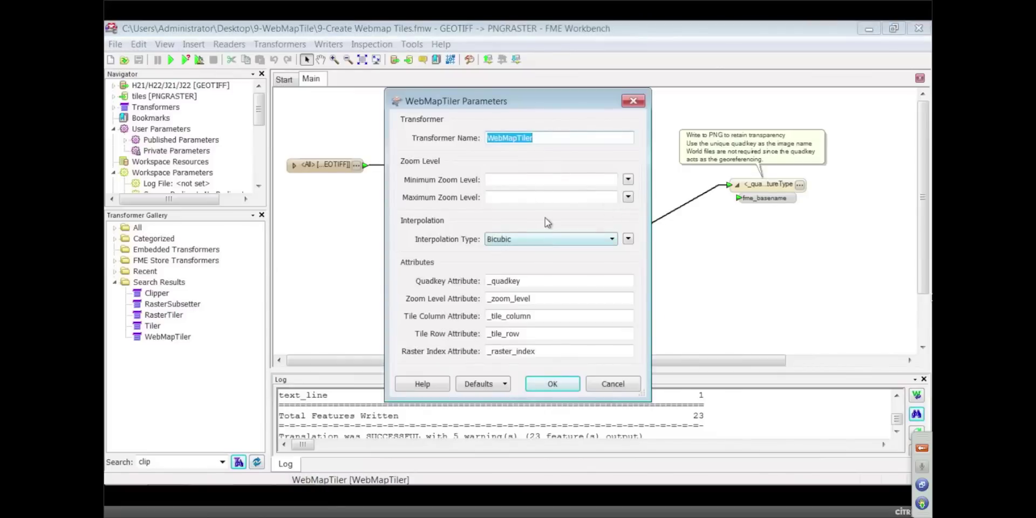
left_click(635, 101)
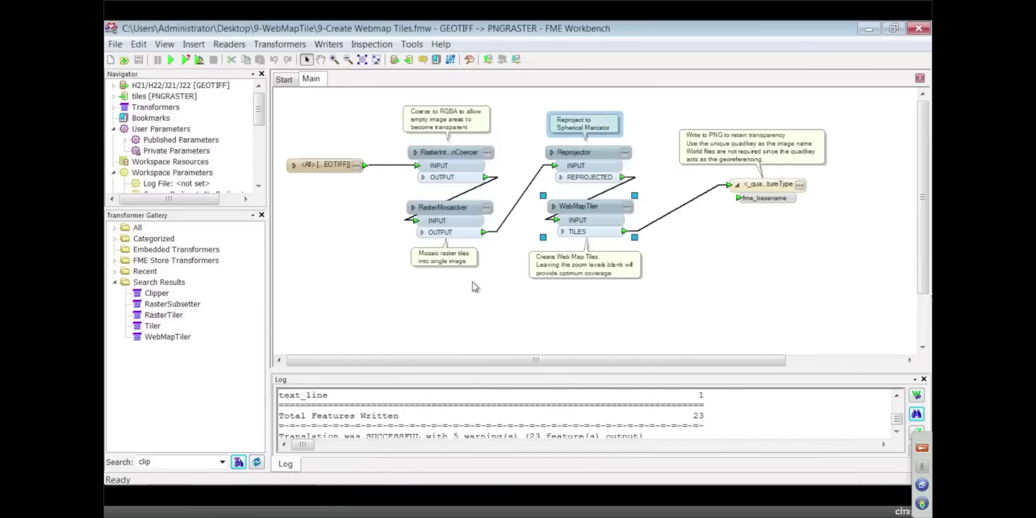
left_click(341, 473)
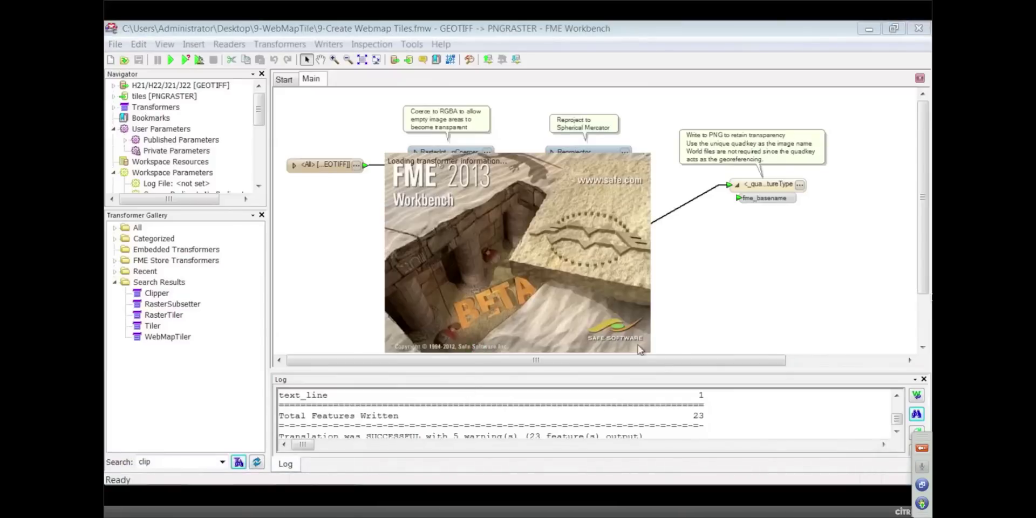
left_click(807, 307)
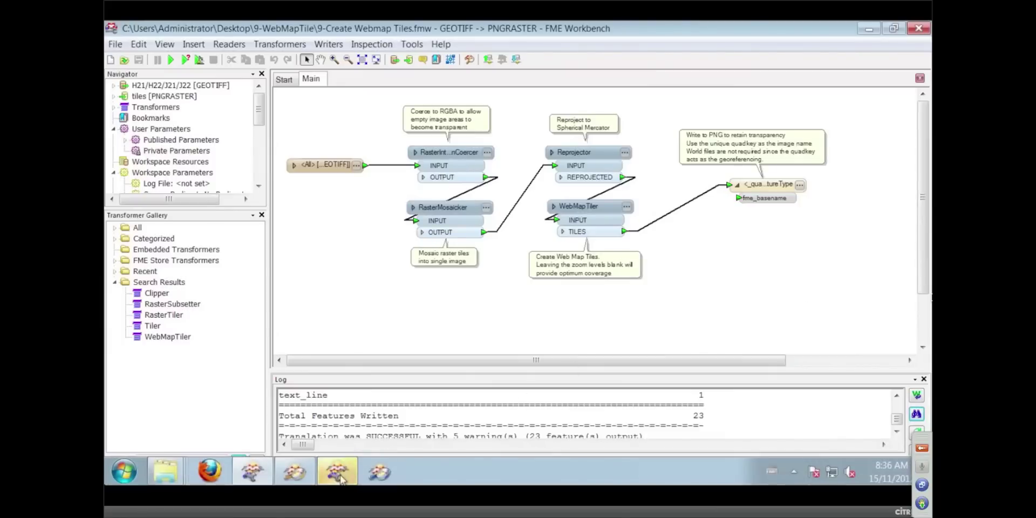
mouse_move(336, 475)
left_click(489, 154)
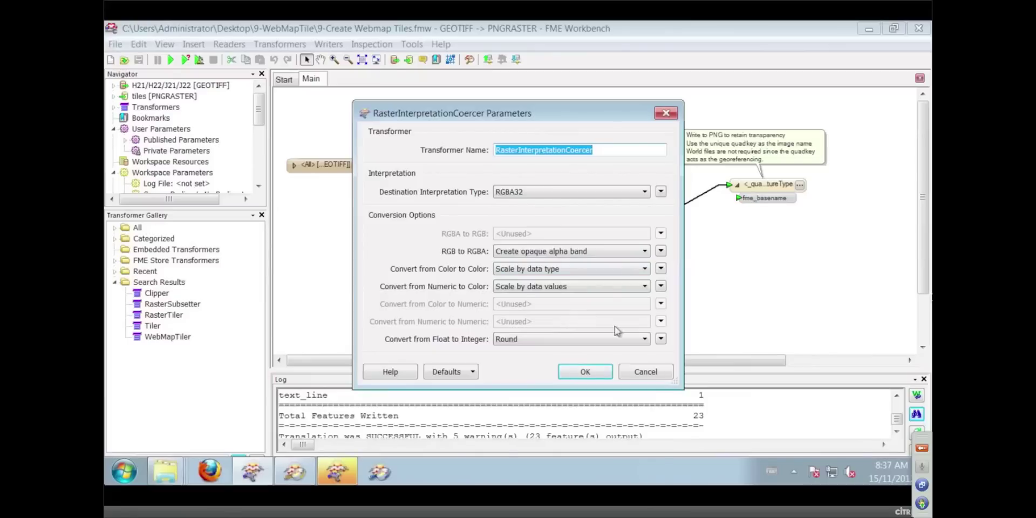
left_click(657, 376)
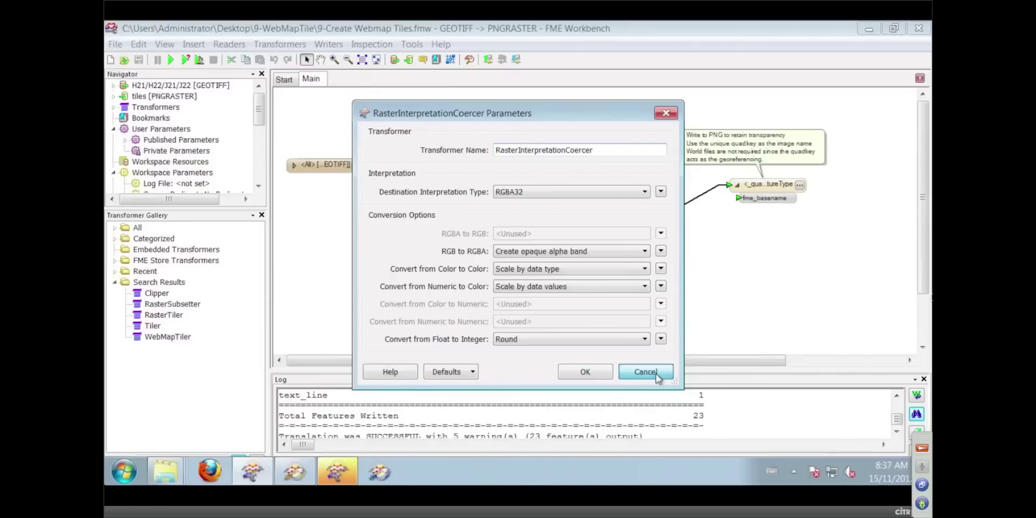
left_click(657, 377)
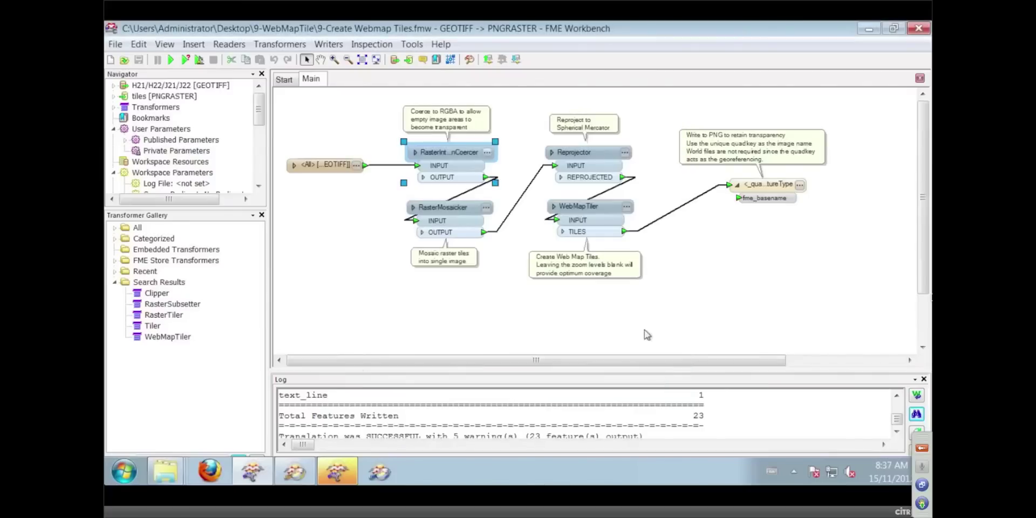
double_click(626, 156)
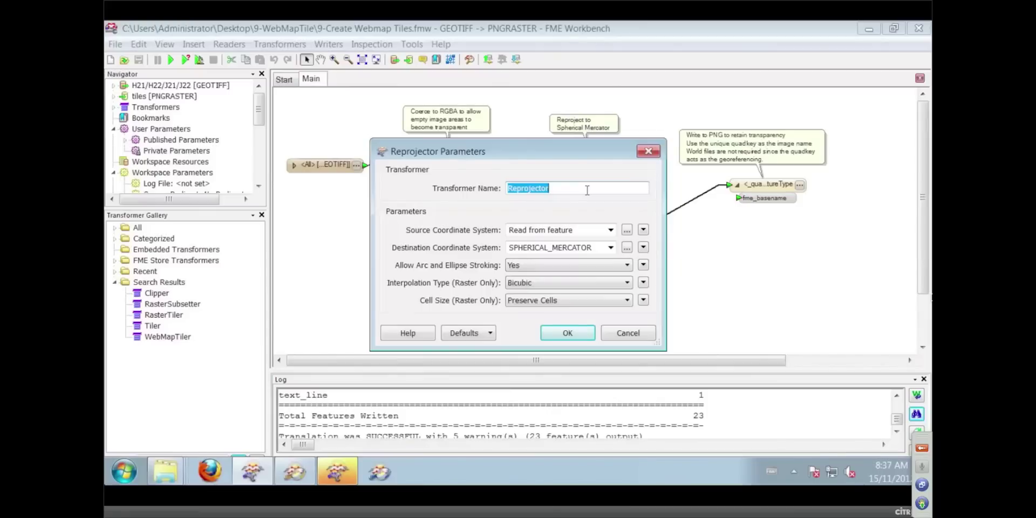
left_click(648, 153)
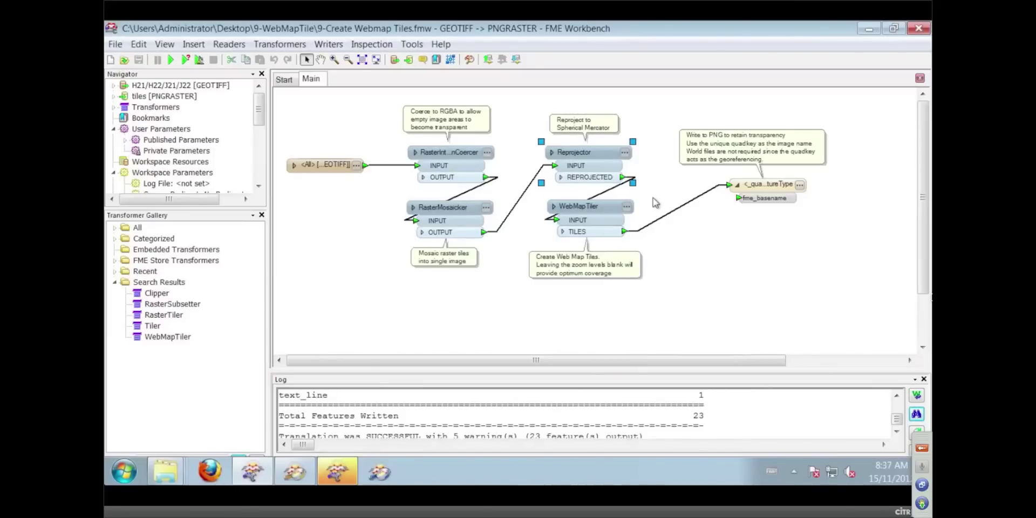
Add a WebMapTiler transformer to the untitled workspace by typing 'web'.
key("alt+Tab")
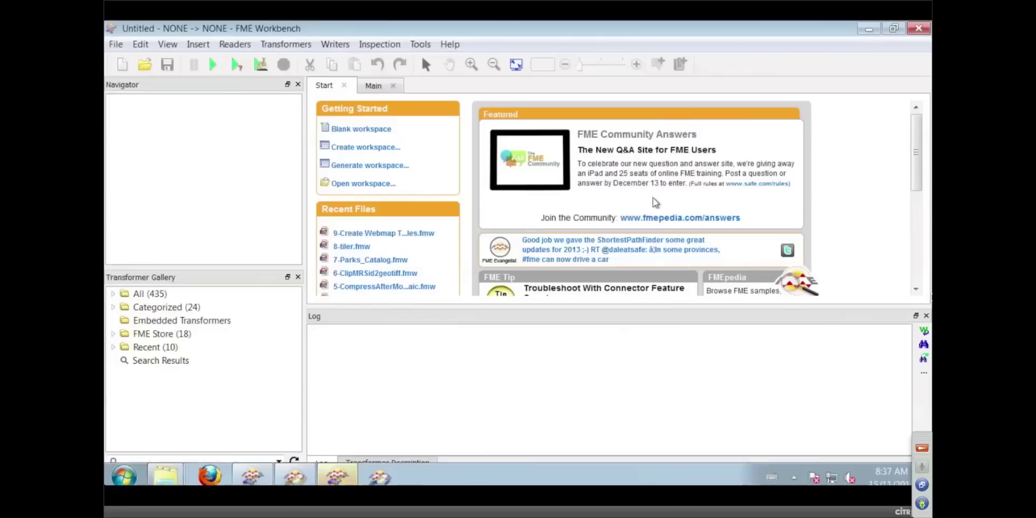
left_click(372, 85)
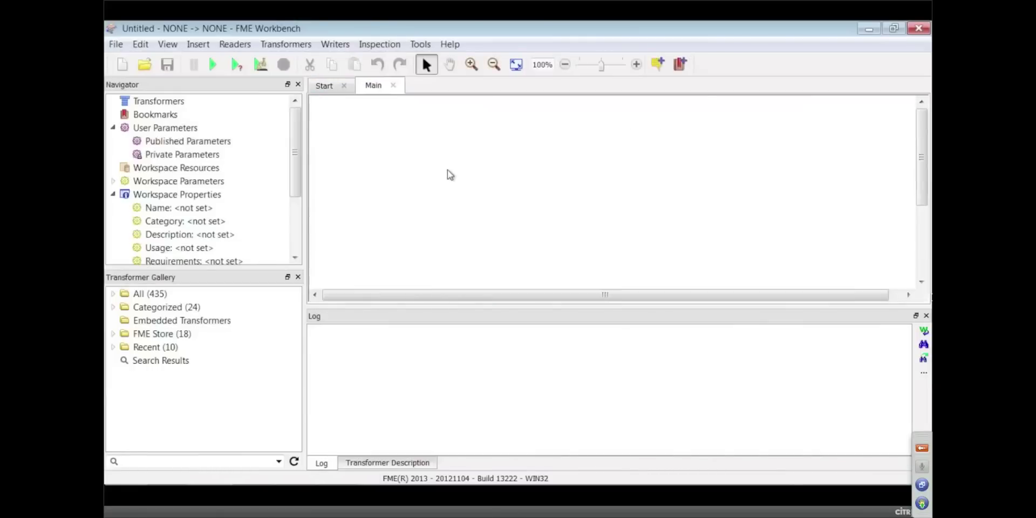
type("web")
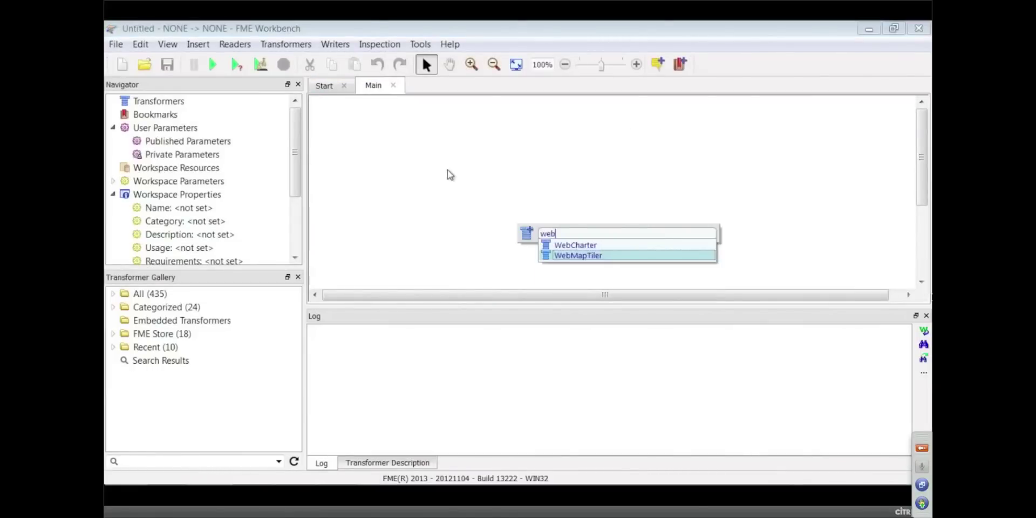
key("Return")
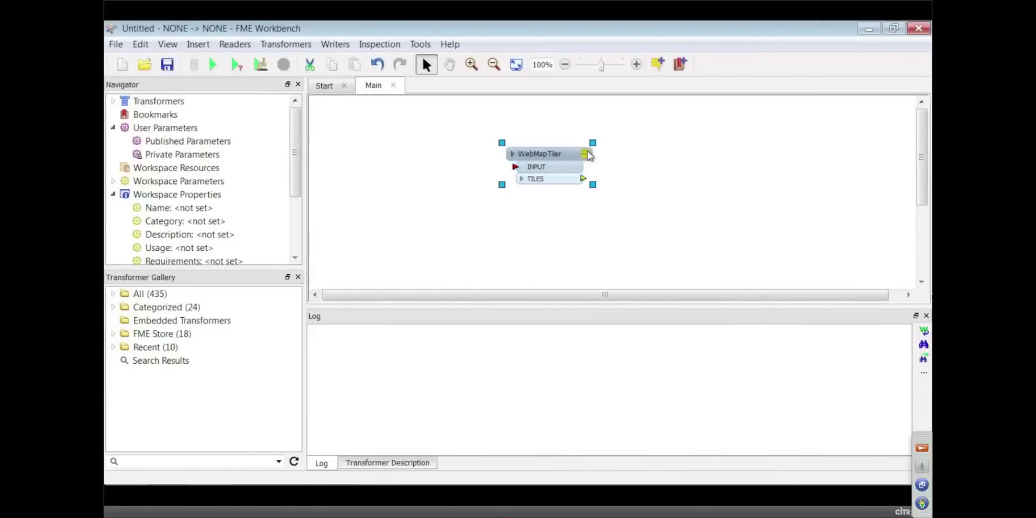
Keep the WebMapTiler's GoogleMapsCompatible tile scheme, then follow the slide's web tiles example link.
left_click(586, 155)
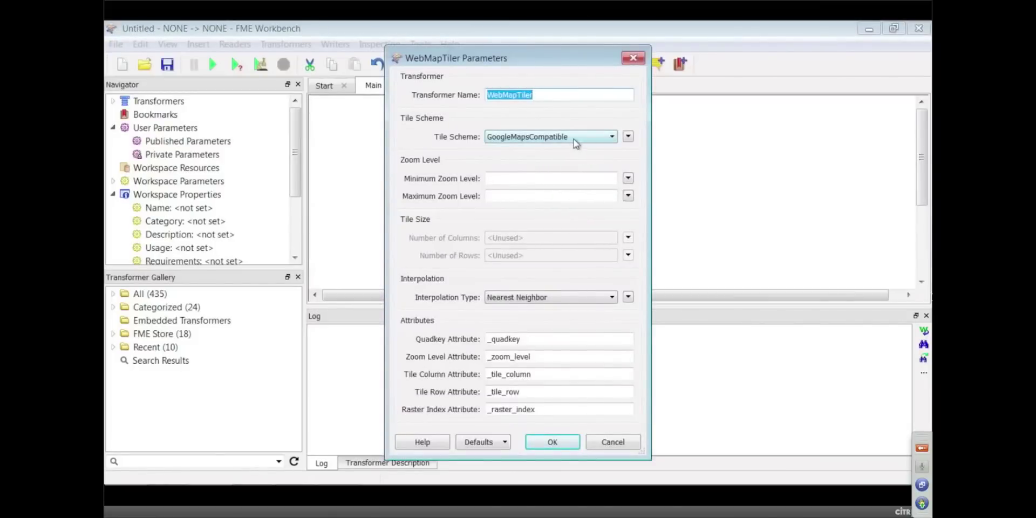
left_click(576, 142)
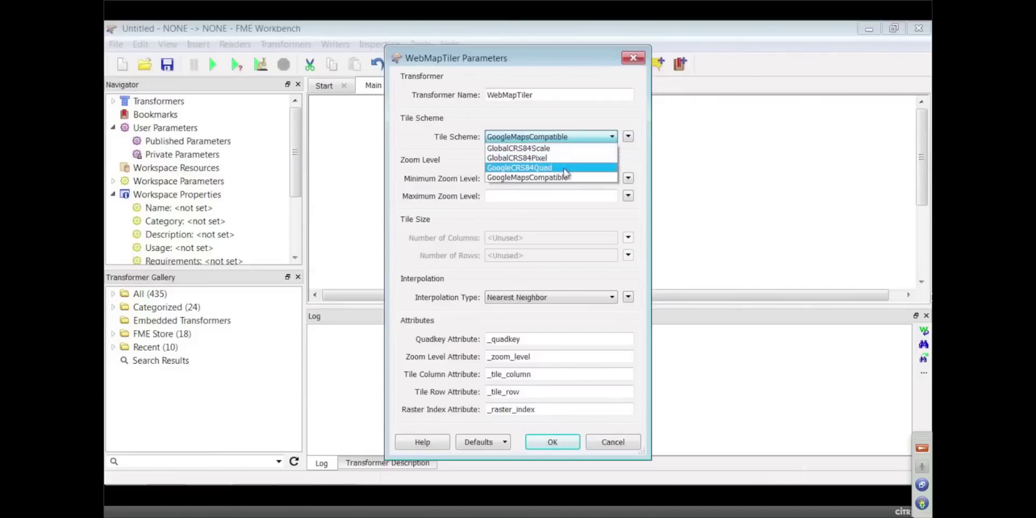
left_click(703, 160)
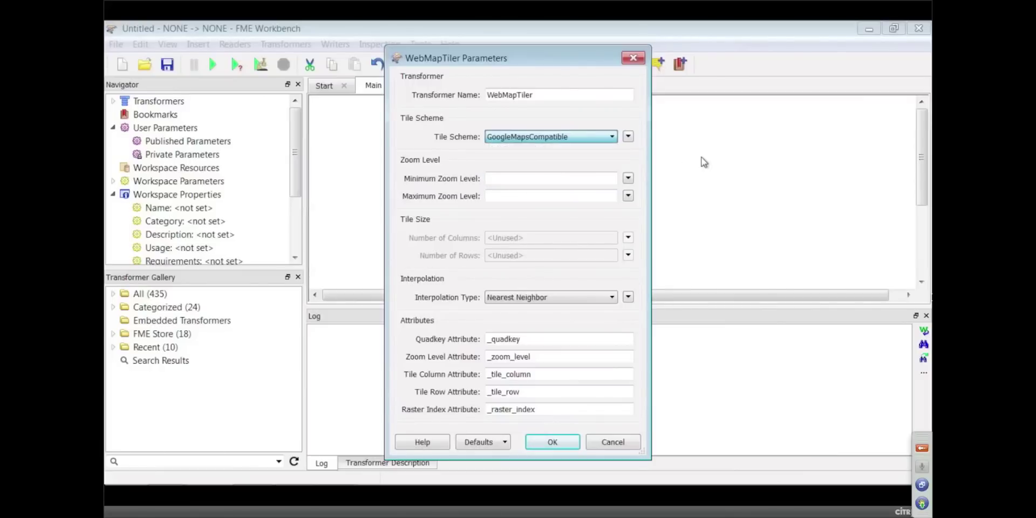
left_click(635, 61)
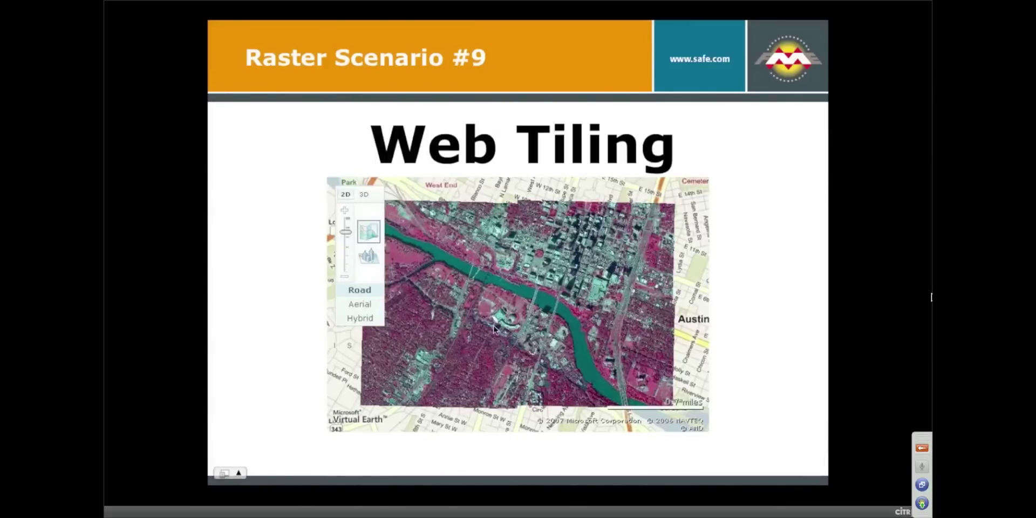
key("Right")
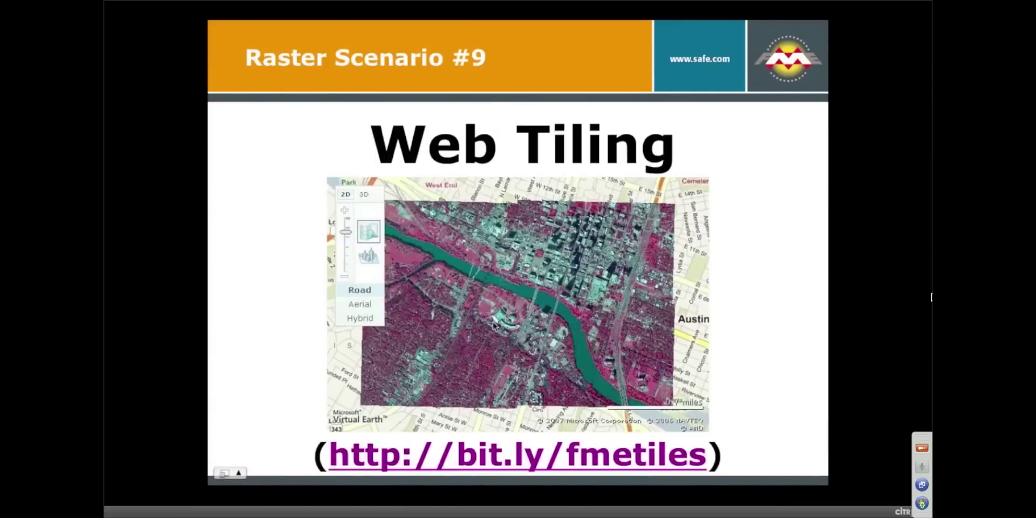
left_click(504, 458)
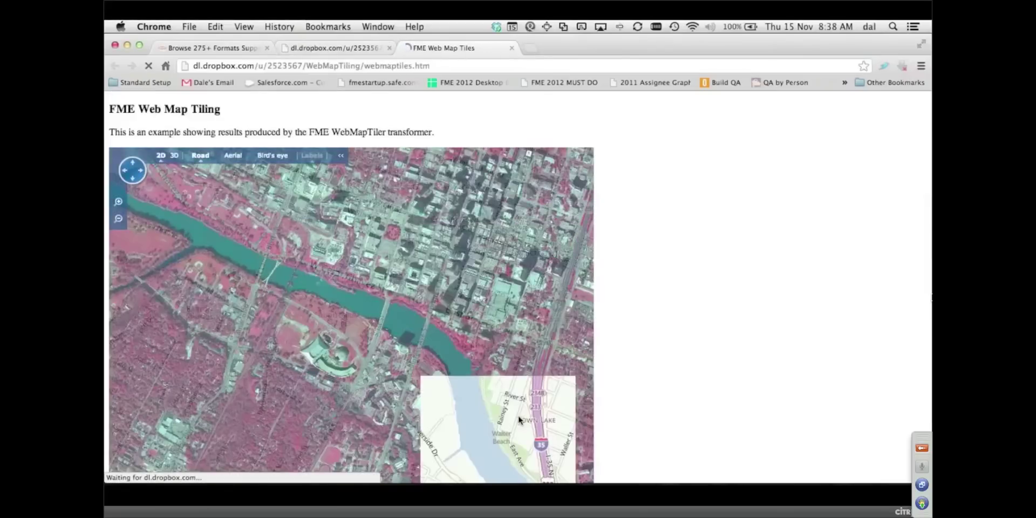
Zoom the map in and out over downtown Austin until the false-colour tiles appear over the roads.
scroll(488, 323, "down", 5)
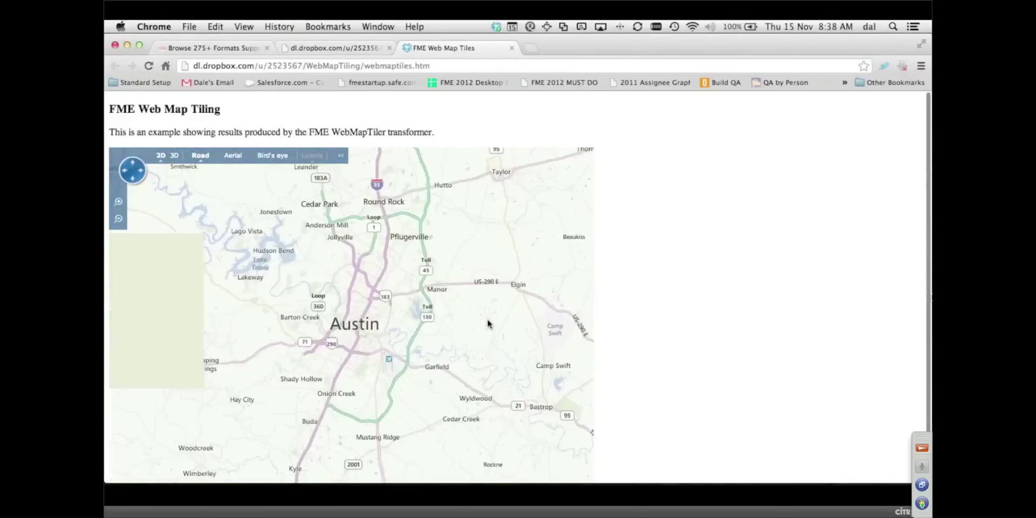
key("plus")
key("plus")
key("plus")
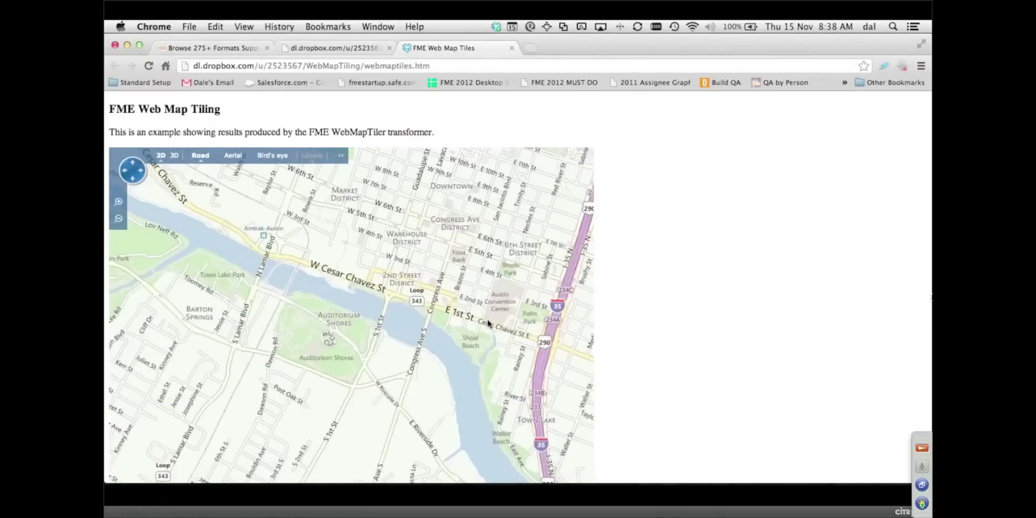
key("a")
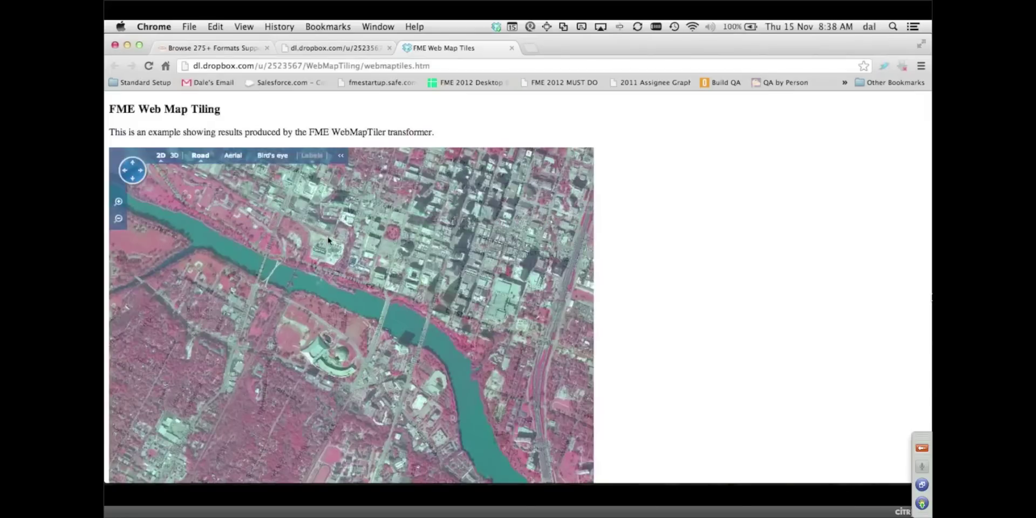
left_click(119, 219)
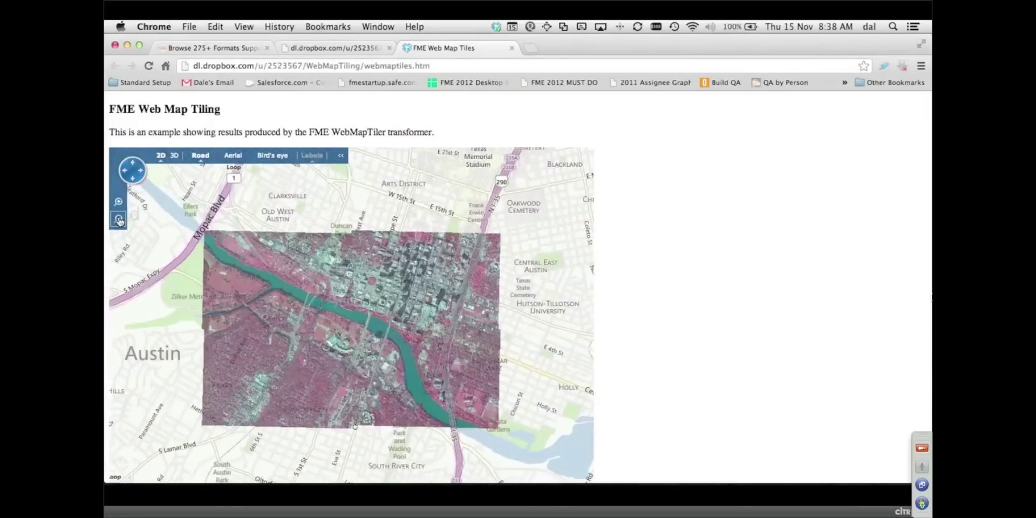
left_click(118, 219)
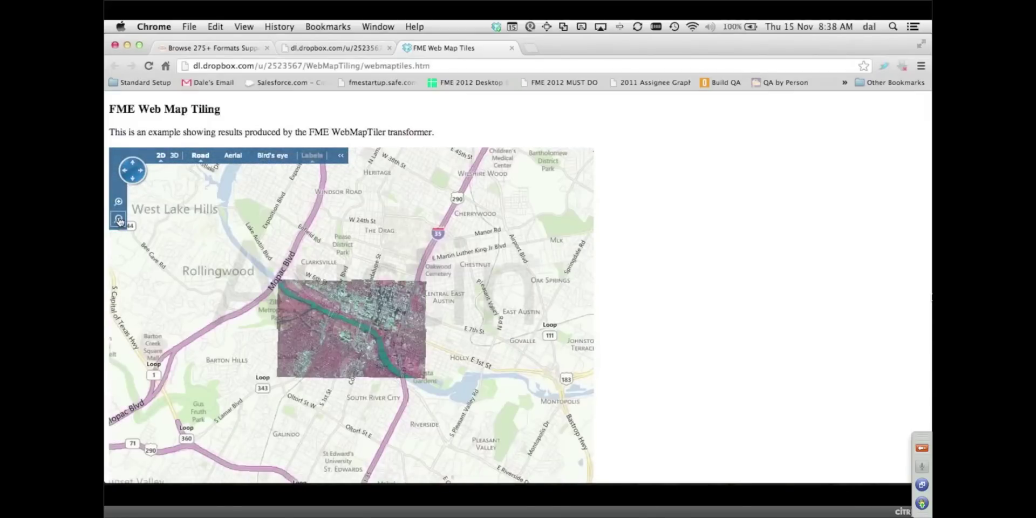
left_click(118, 219)
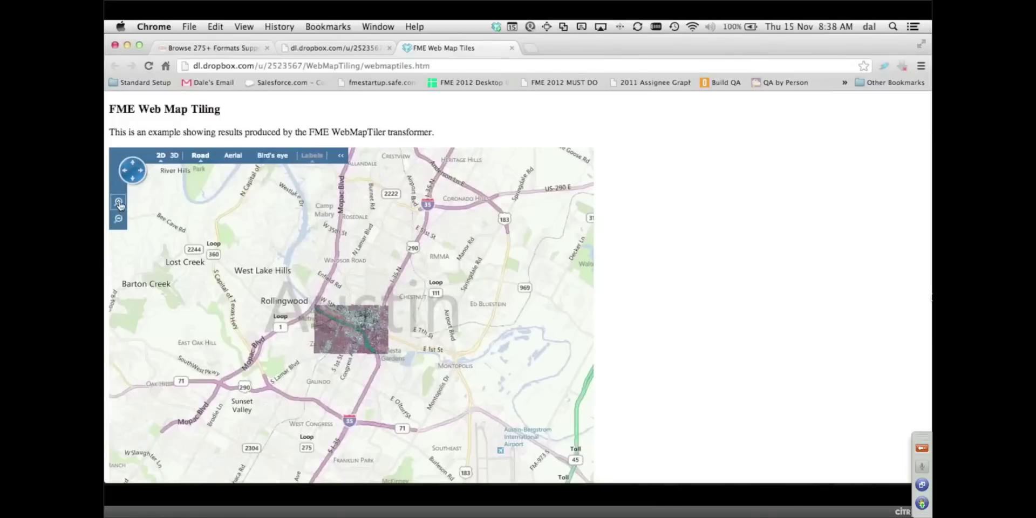
left_click(119, 202)
left_click(119, 203)
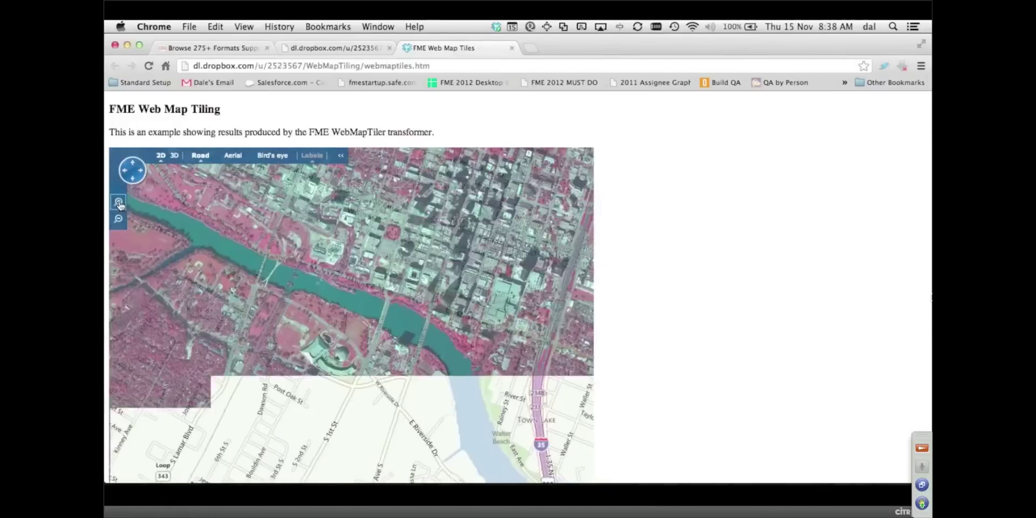
Zoom in two levels on Lady Bird Lake, then back out one level so the tiles show again.
left_click(119, 203)
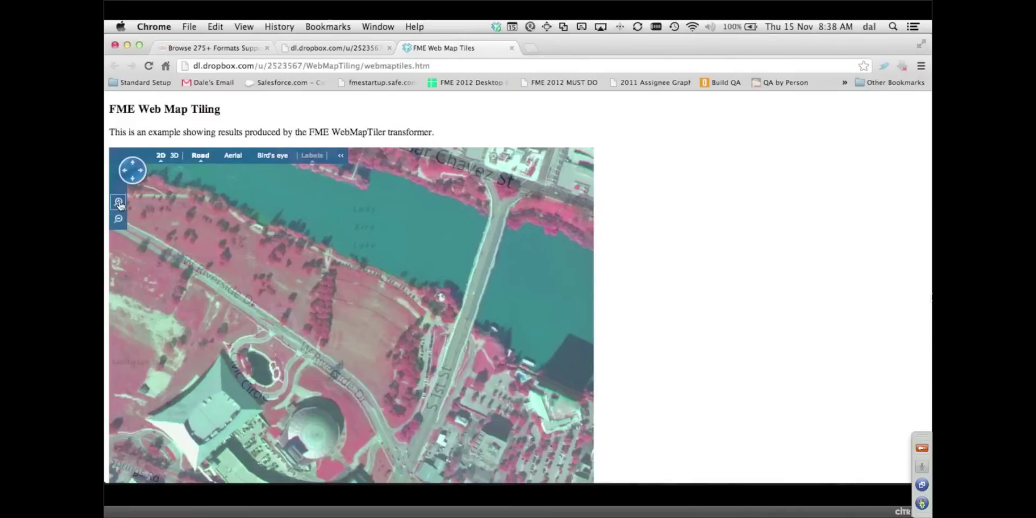
left_click(119, 203)
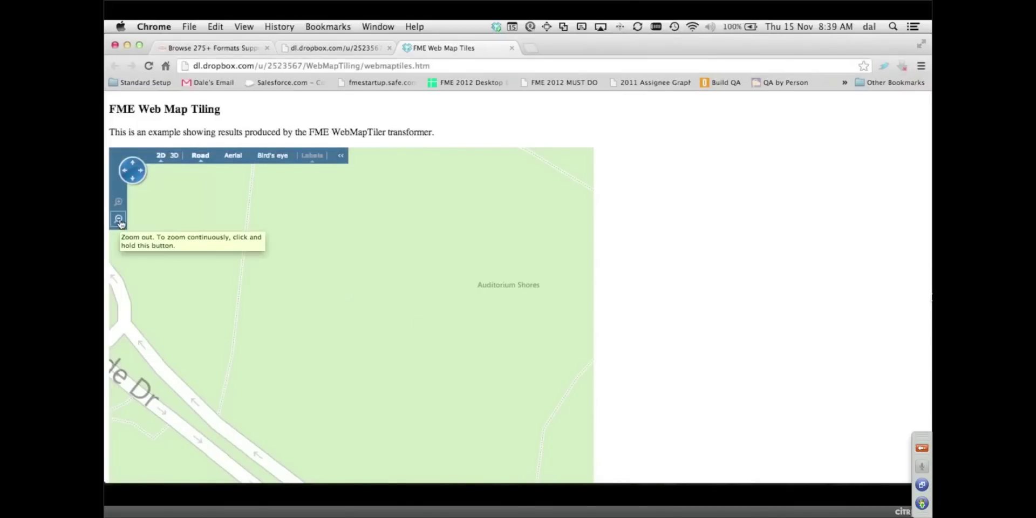
left_click(119, 219)
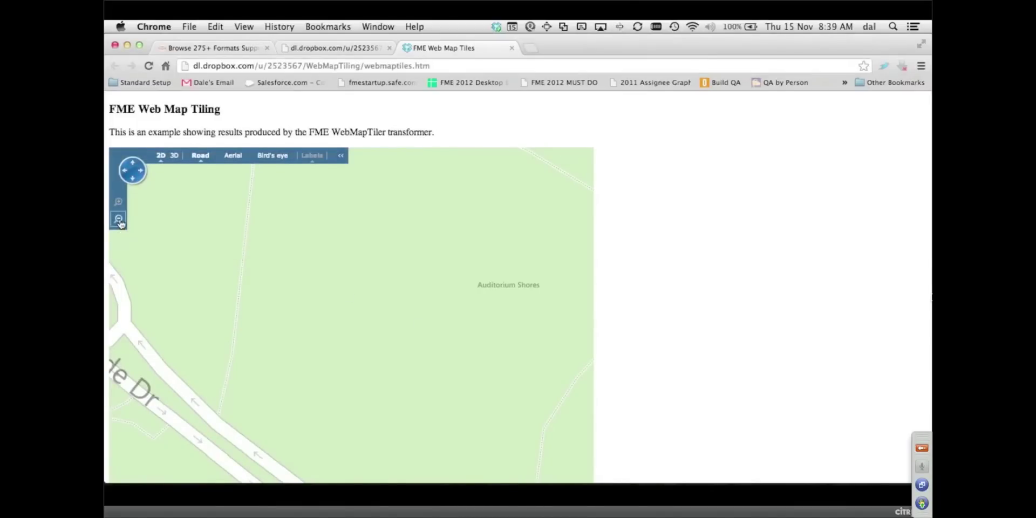